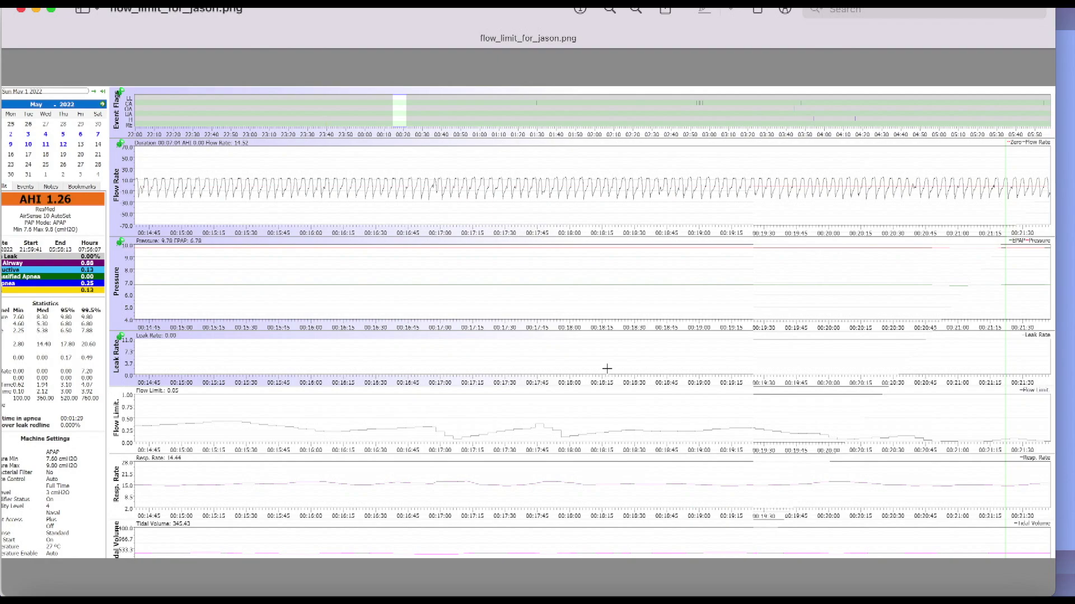
Step: Zoom the chart screenshot in and back out, then pan right and down across it
click(636, 10)
click(611, 11)
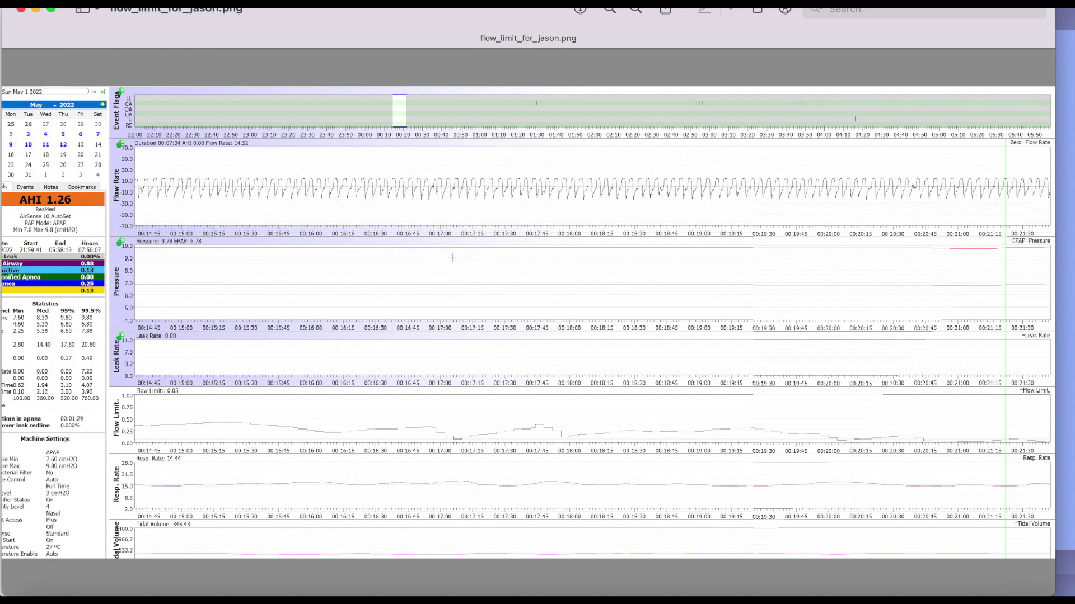
click(642, 11)
key(super+minus)
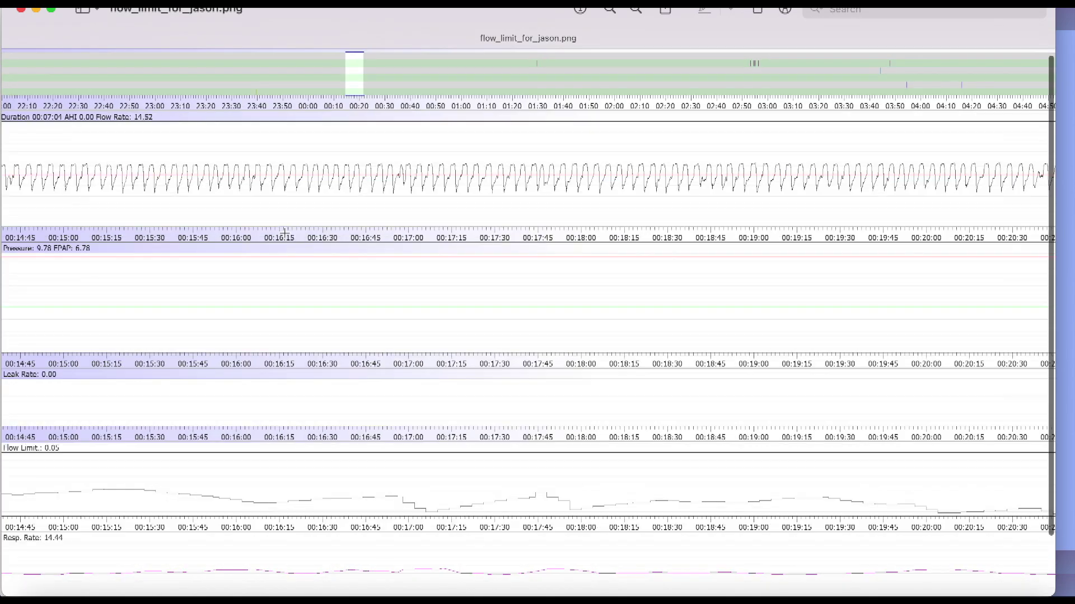
scroll(332, 230, right, 10)
scroll(332, 230, down, 1)
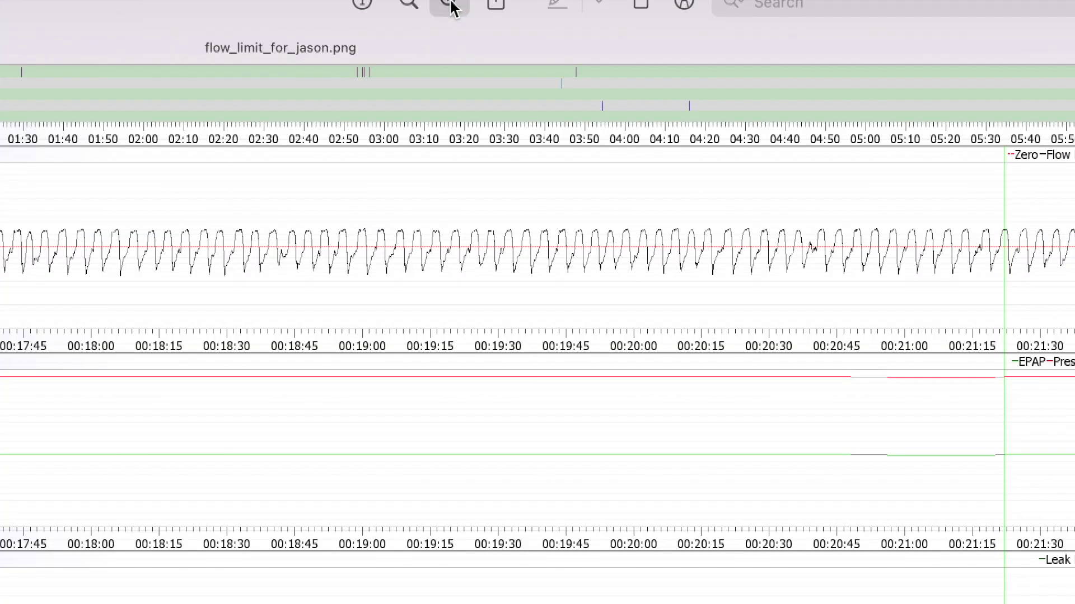
Step: Magnify the screenshot and pan to the flow limit and respiratory rate traces around 00:16:30–00:20
click(635, 9)
scroll(780, 176, right, 3)
scroll(780, 176, up, 1)
scroll(678, 269, right, 4)
scroll(677, 268, up, 3)
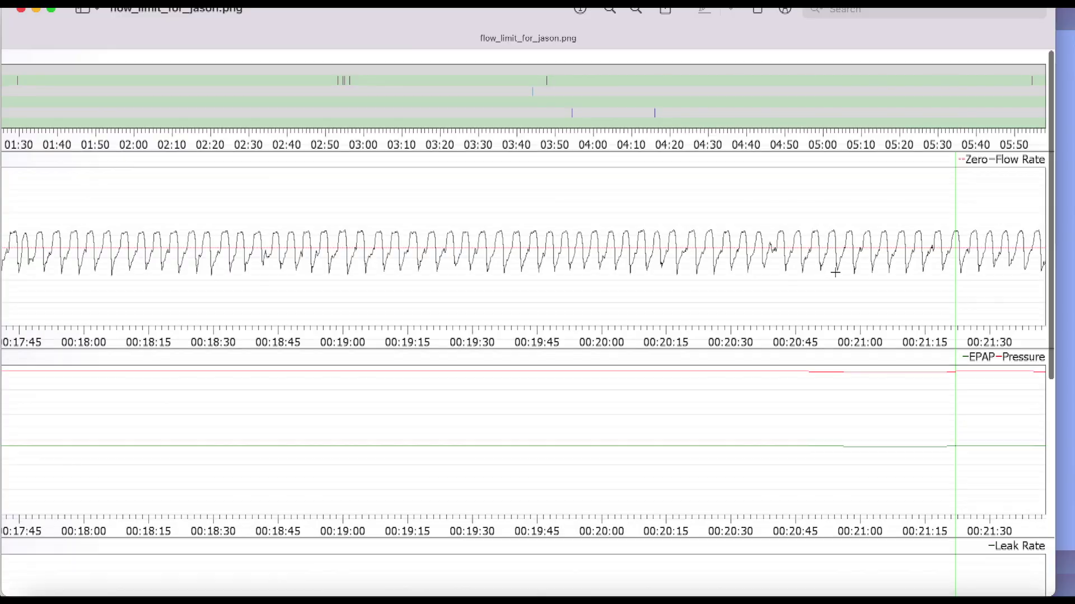
scroll(835, 273, down, 10)
scroll(492, 305, left, 10)
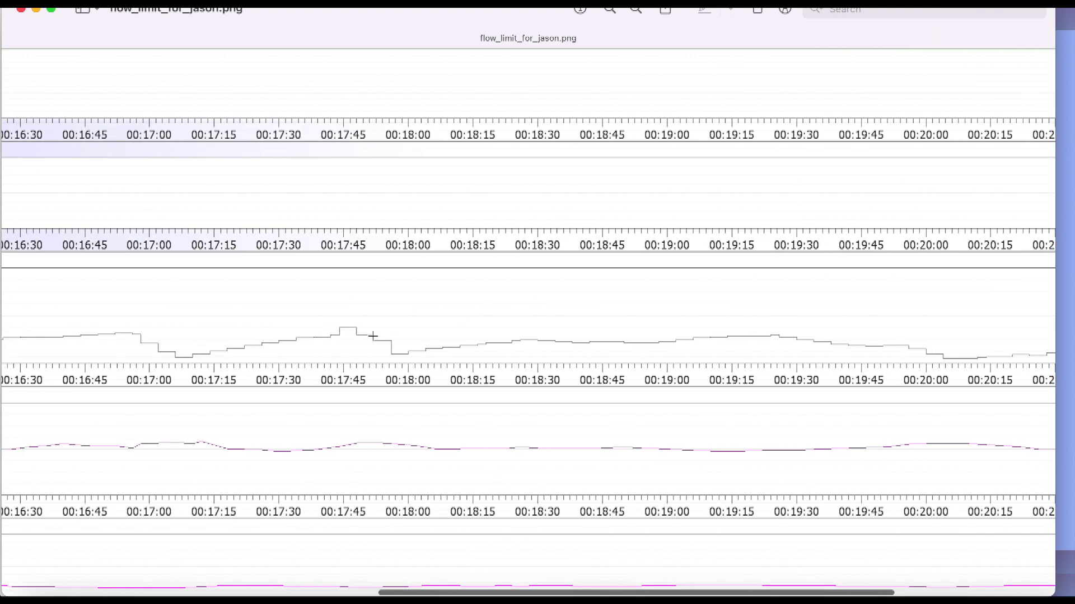
Step: Magnify the flow rate waveform two steps and pan across it
scroll(347, 324, up, 5)
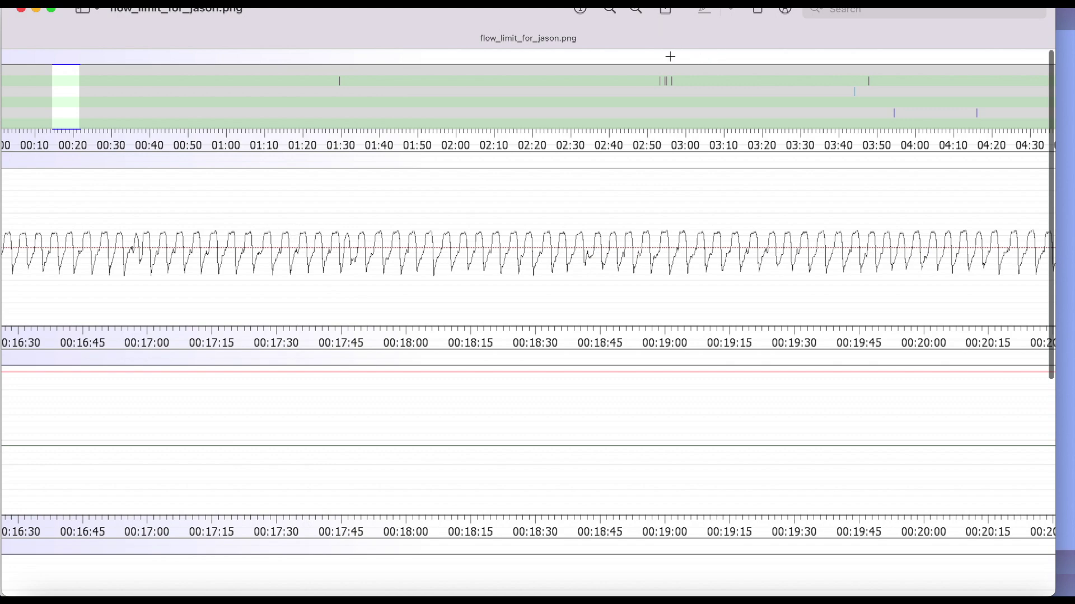
click(636, 10)
scroll(286, 247, left, 3)
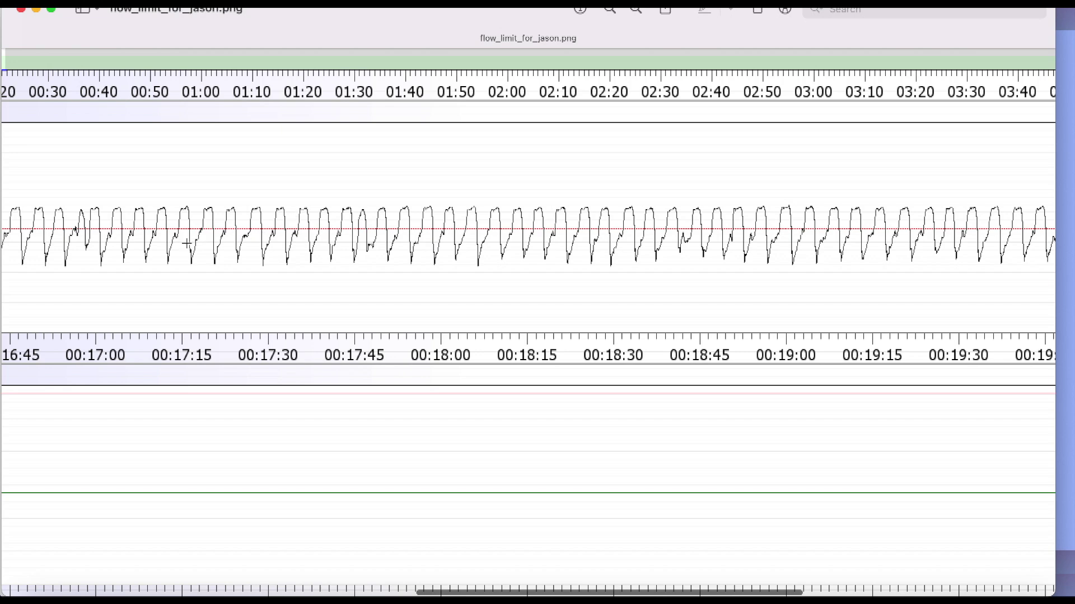
scroll(73, 230, down, 1)
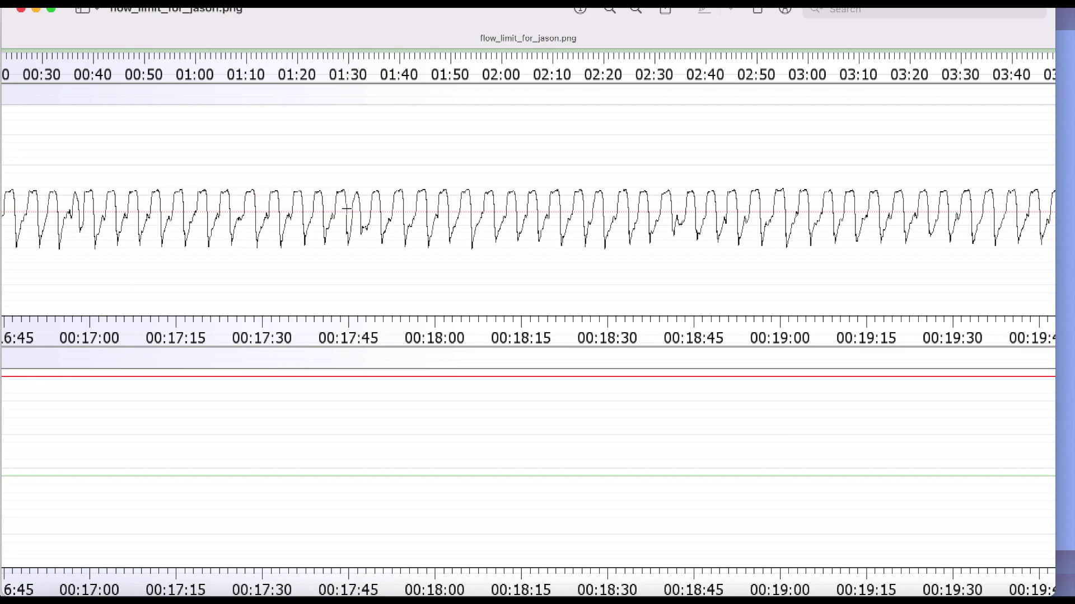
scroll(354, 207, up, 2)
click(634, 9)
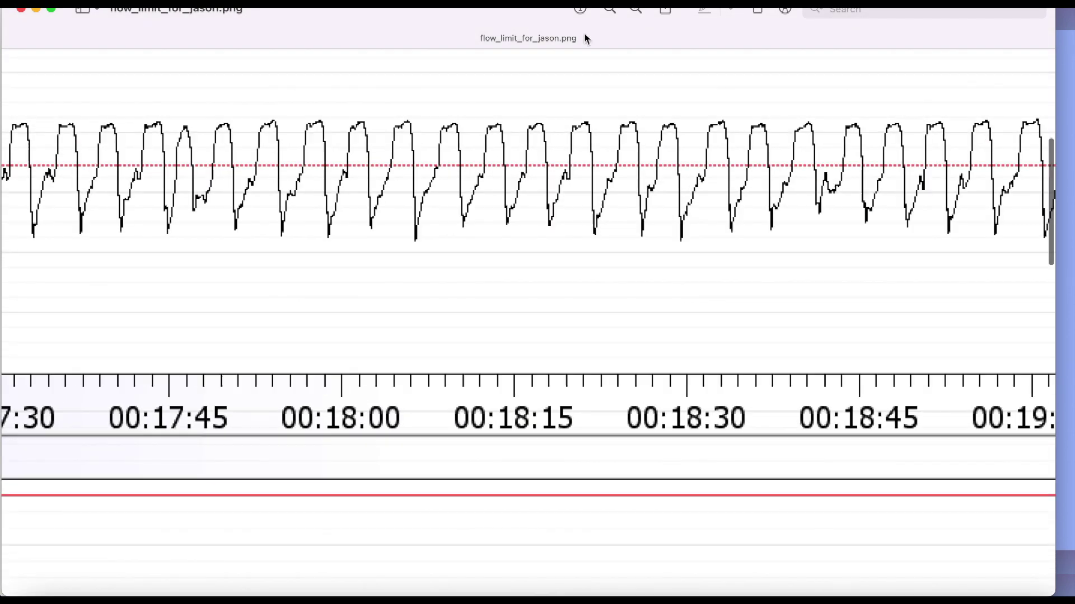
scroll(197, 160, up, 1)
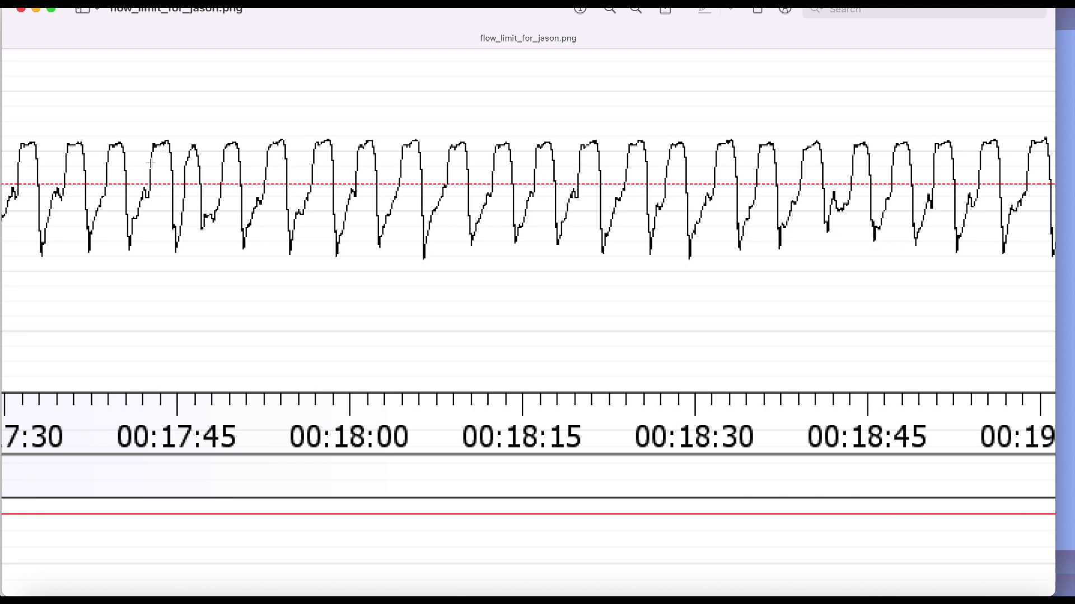
scroll(132, 160, right, 1)
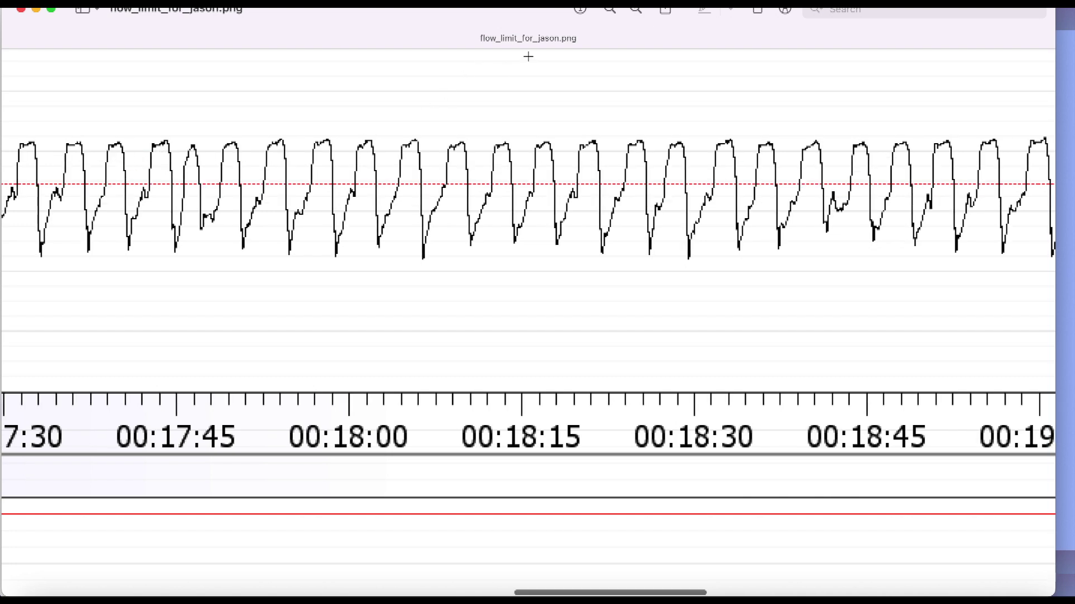
Step: Zoom out three steps so the flow rate waveform spans roughly 00:16:45 to 00:19:40
click(610, 9)
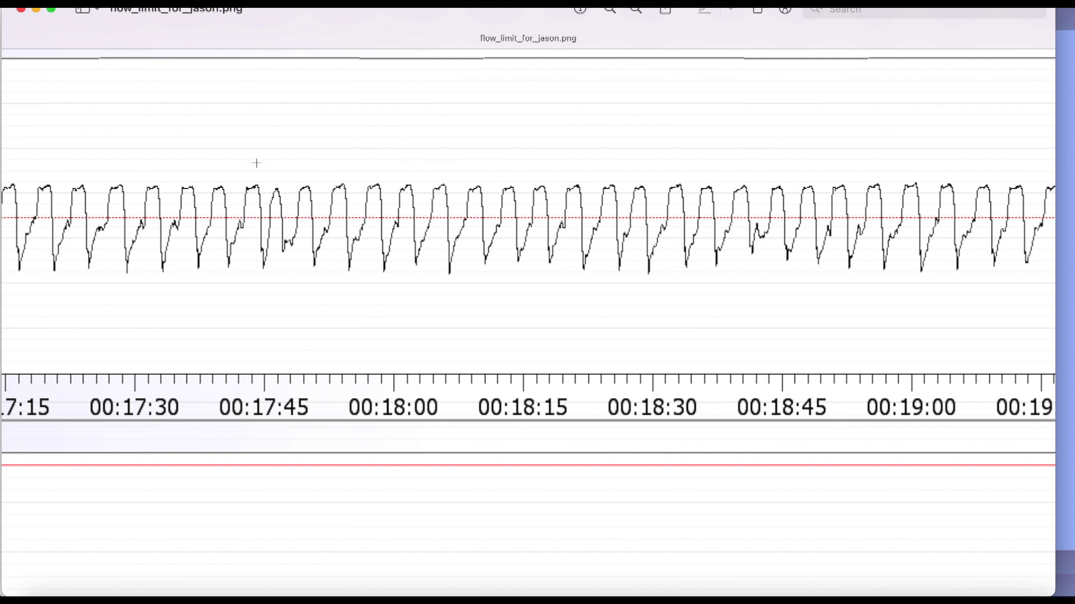
scroll(394, 322, right, 2)
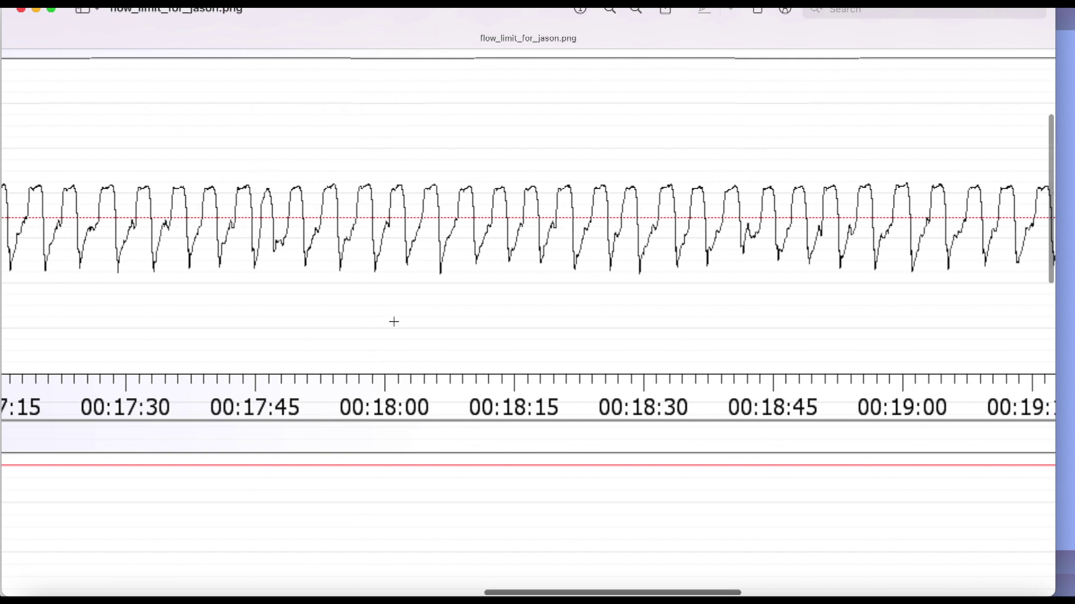
click(610, 10)
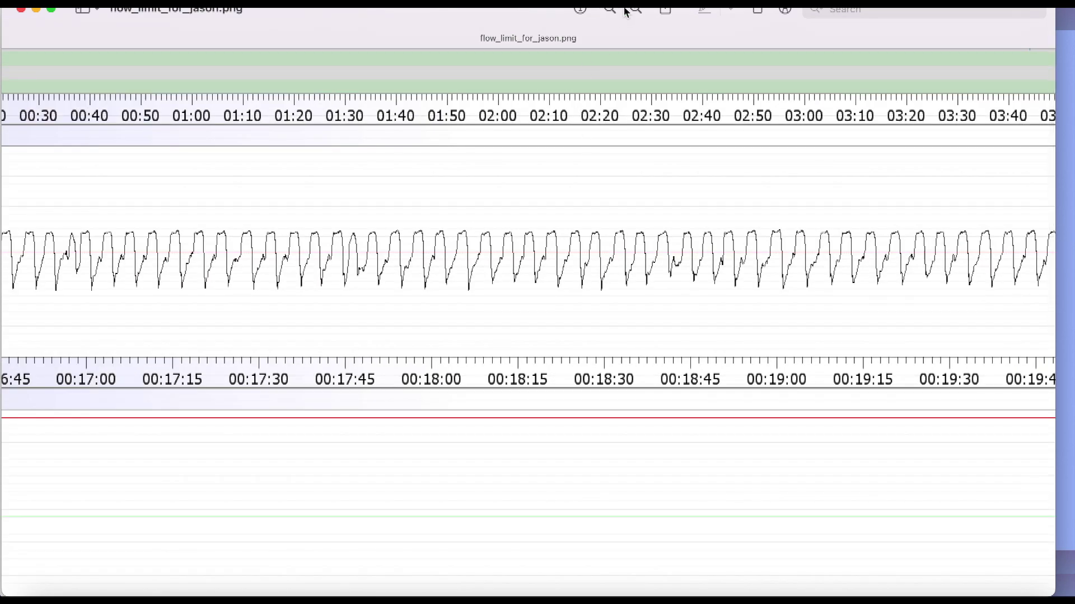
click(610, 10)
Step: Zoom out to the full screenshot, showing the graphs beside the calendar and statistics panel
scroll(611, 90, right, 10)
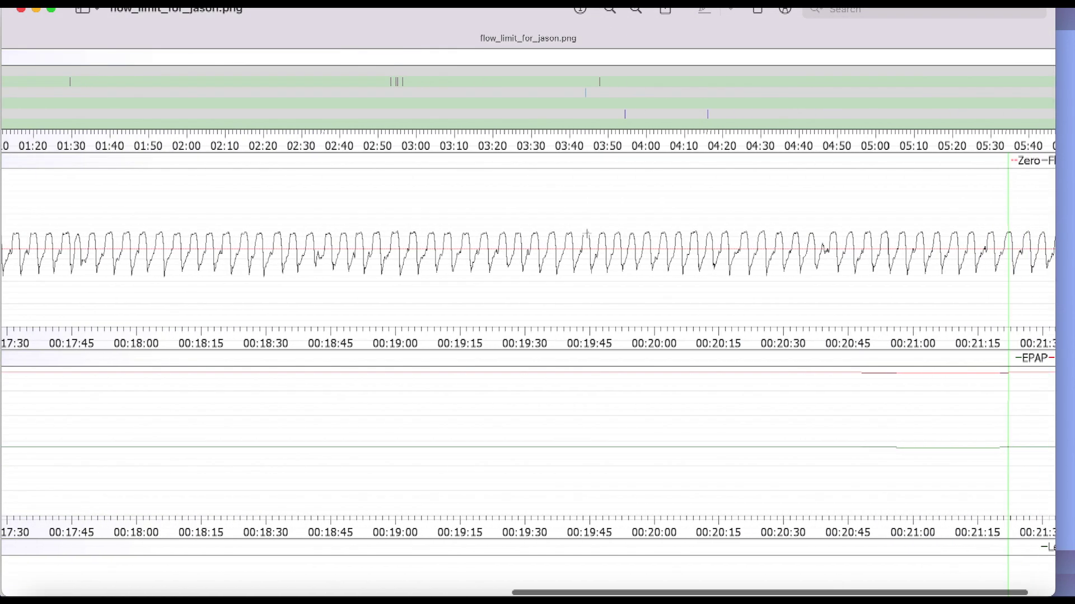
scroll(522, 98, right, 3)
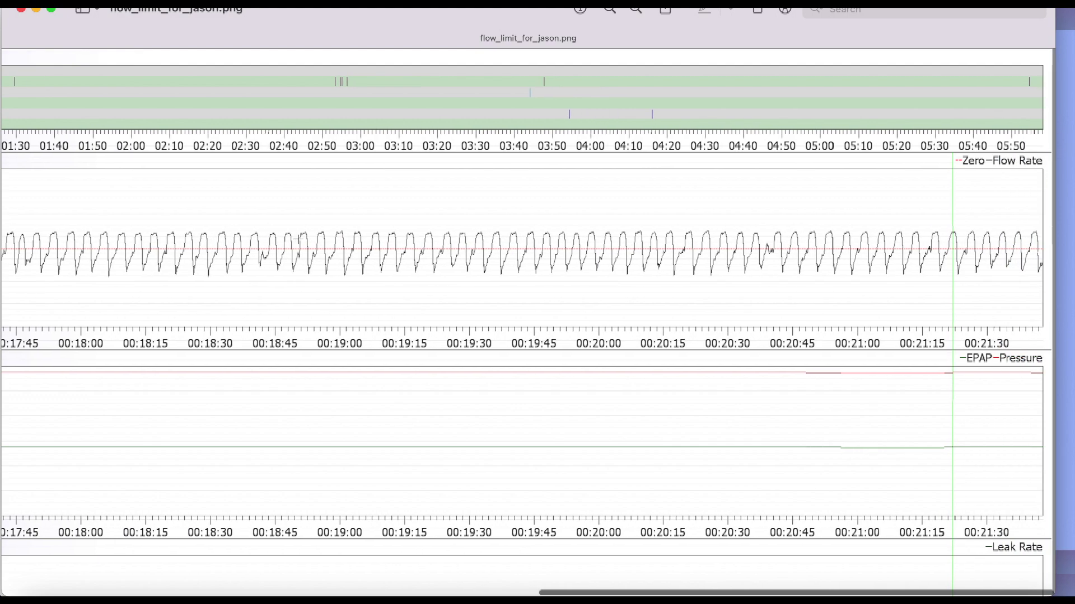
click(610, 10)
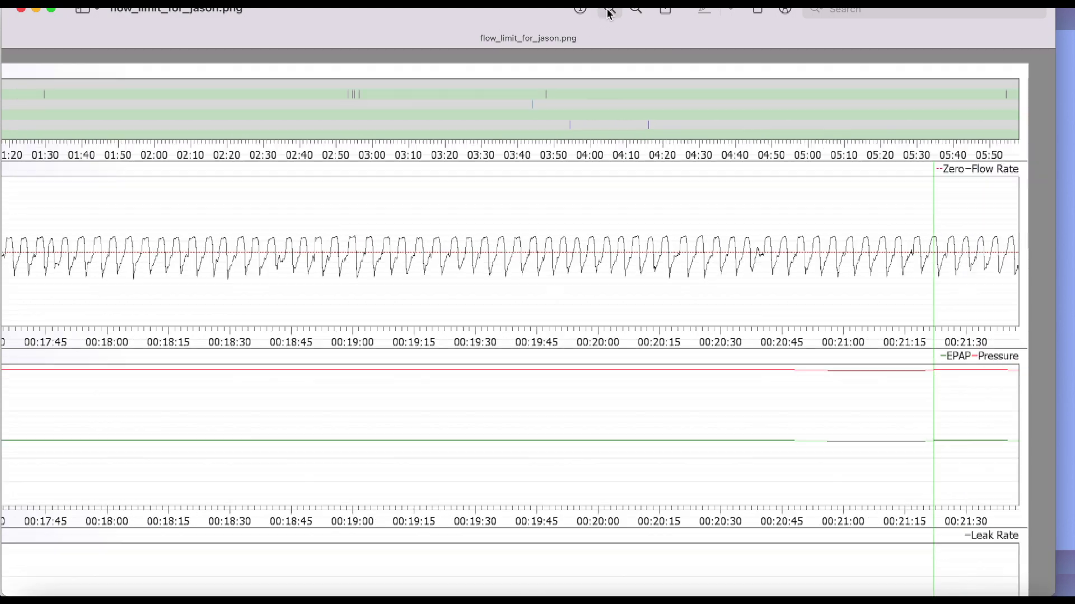
click(610, 10)
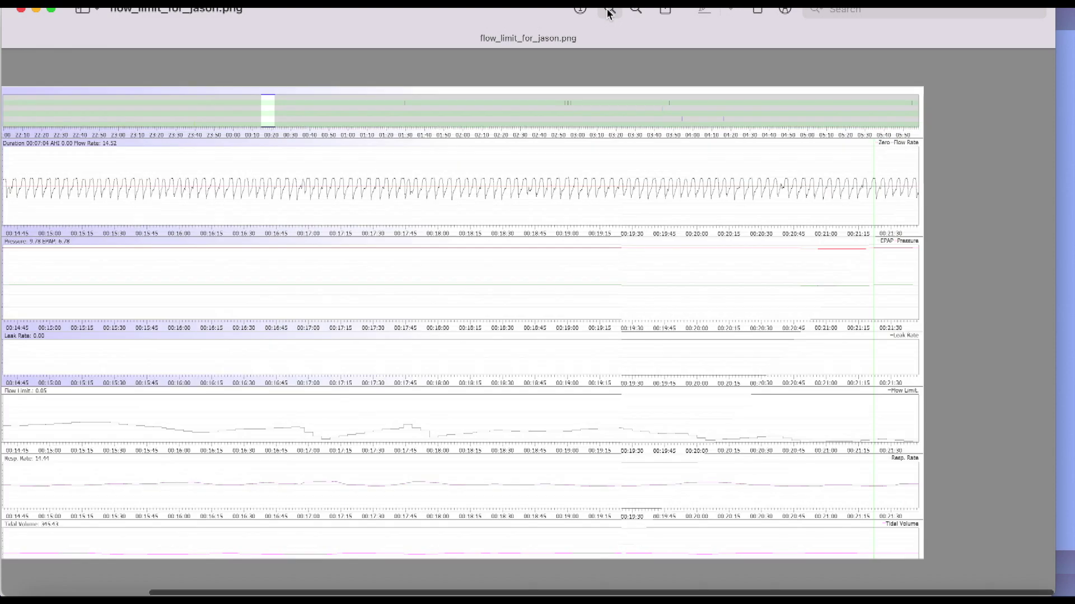
scroll(503, 235, left, 5)
scroll(609, 224, left, 1)
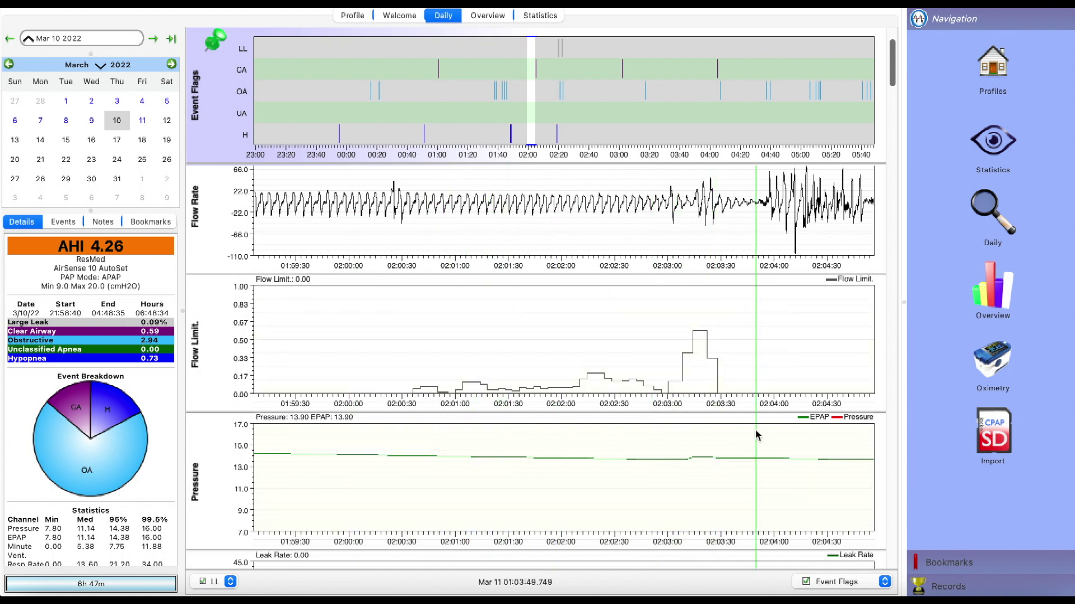
Step: Zoom the 10 March 2022 Flow Rate graph in, then slightly out to about 02:01:20–02:02:45
scroll(464, 188, up, 5)
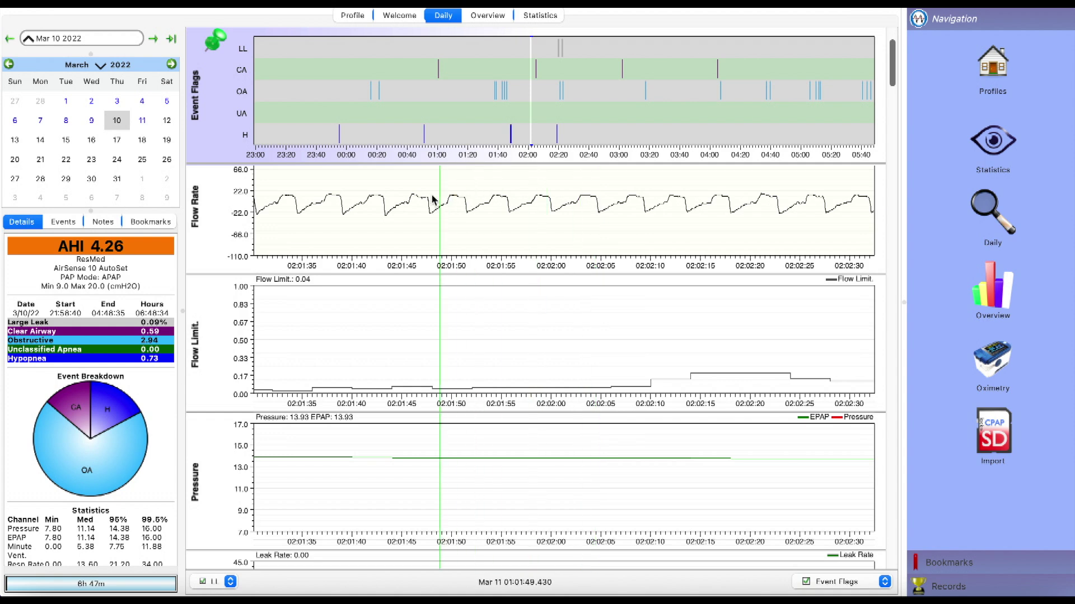
scroll(422, 200, down, 4)
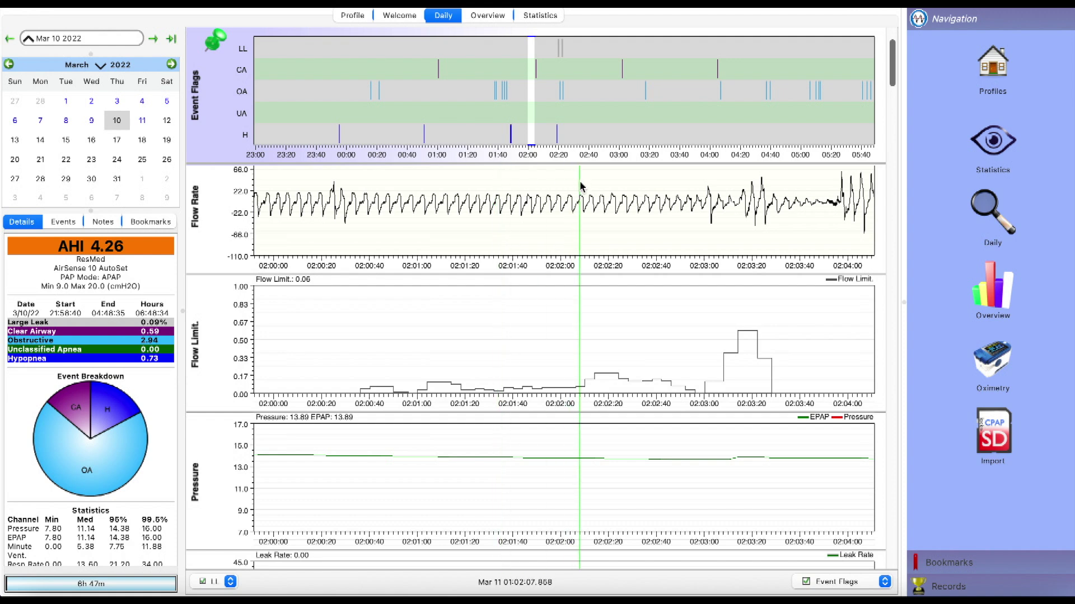
Step: Zoom out to the whole night, then select the Flow Limit stretch near 04:21 to show 04:19–04:28
scroll(583, 187, right, 5)
scroll(583, 187, left, 5)
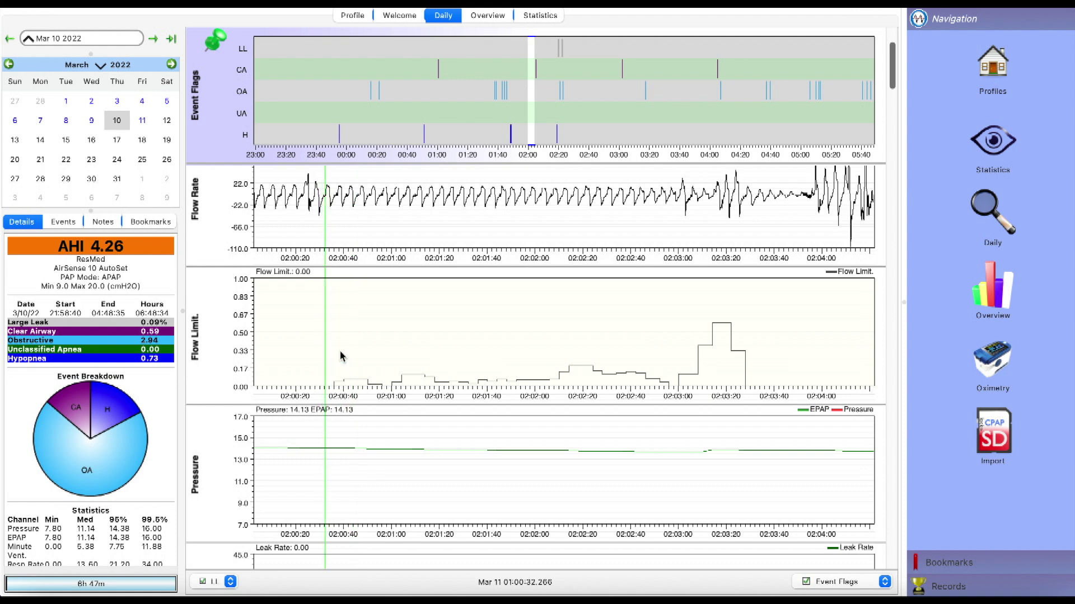
scroll(548, 342, down, 2)
scroll(548, 343, down, 8)
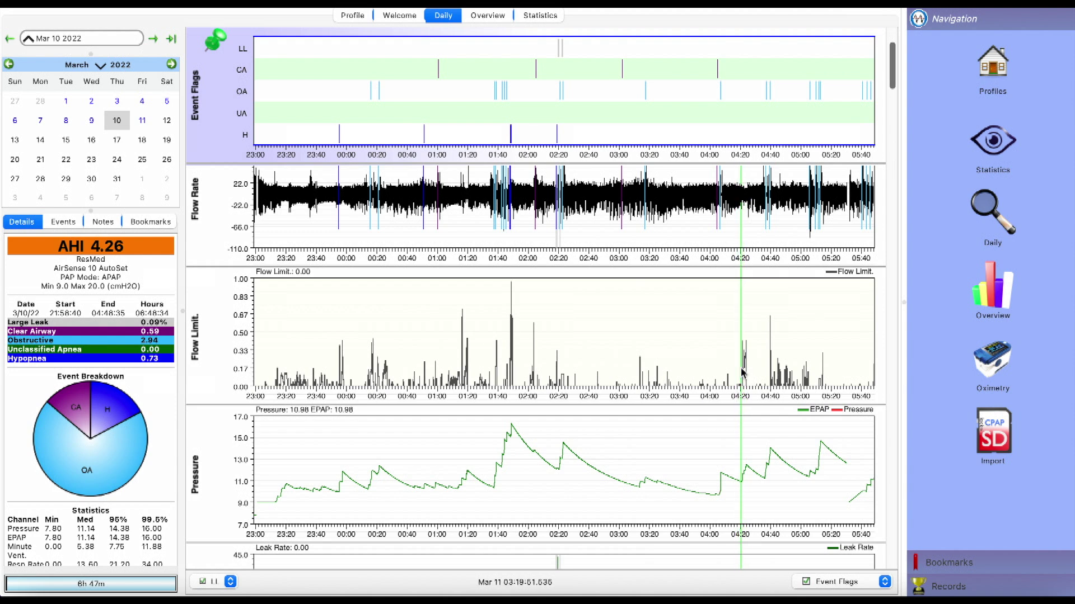
drag(739, 363, 753, 361)
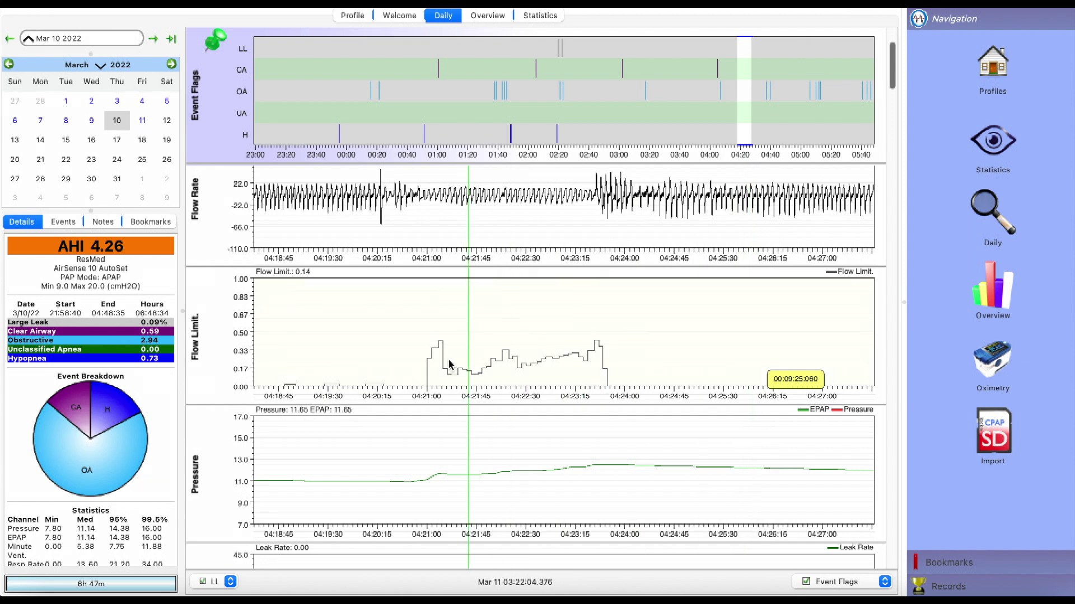
scroll(448, 361, down, 3)
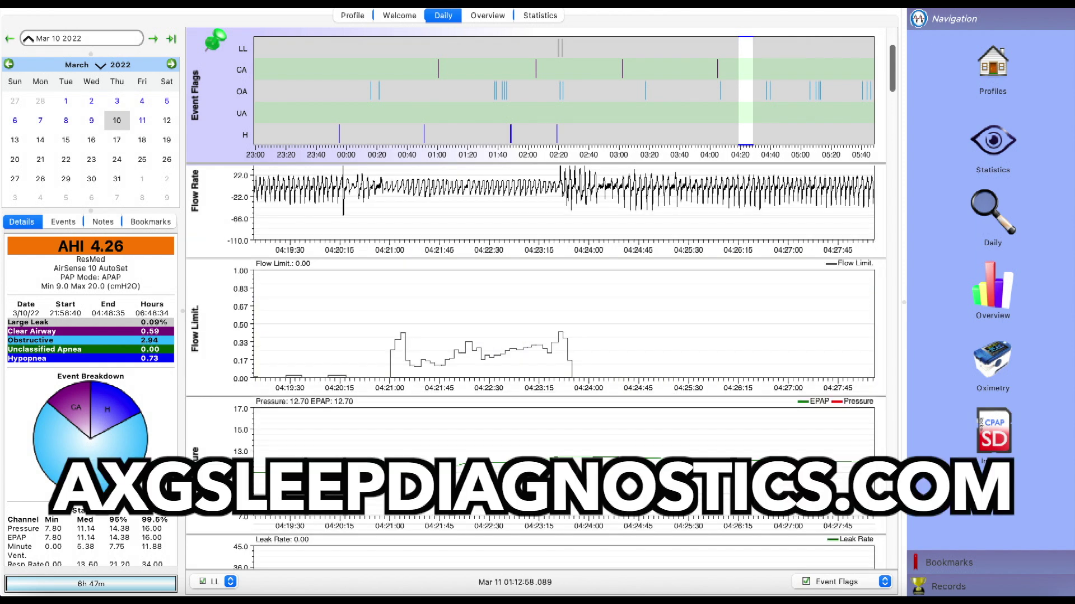